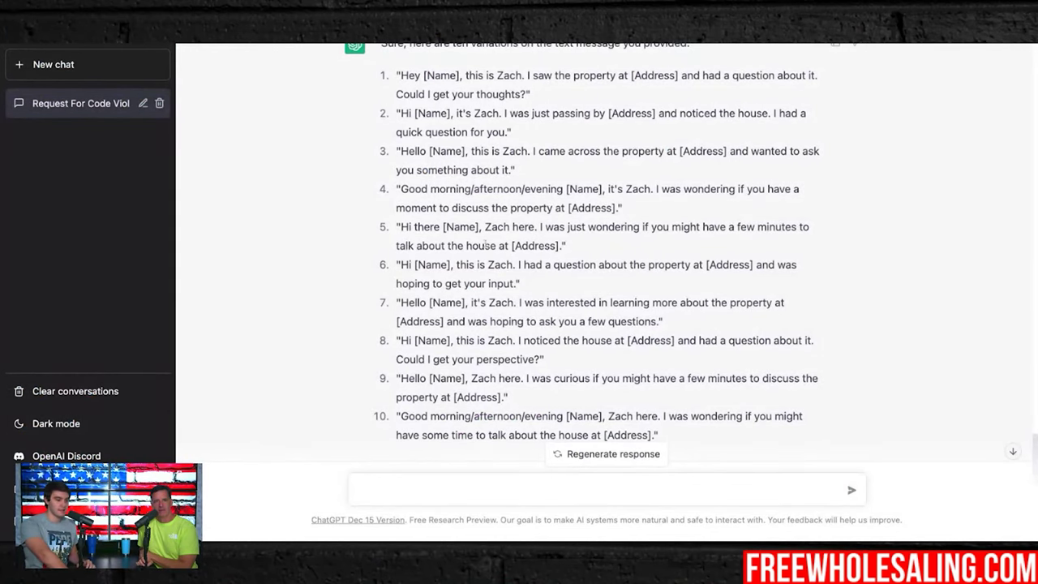
scroll(588, 333, up, 1)
scroll(618, 226, down, 3)
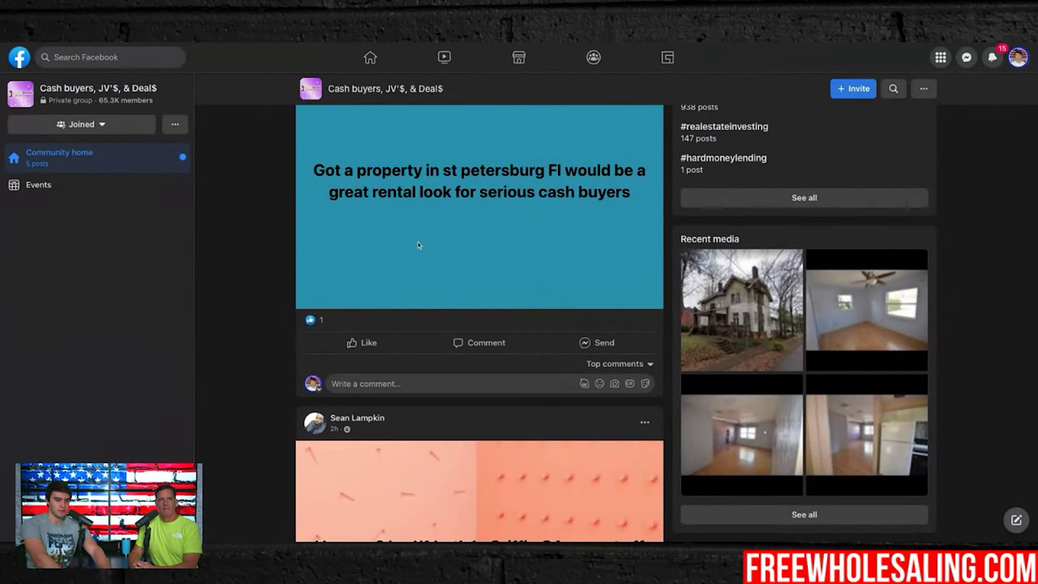
In Facebook, browse the Cash buyers, JV'$, & Deal$ group feed and search the group for "knoxville".
scroll(419, 245, down, 10)
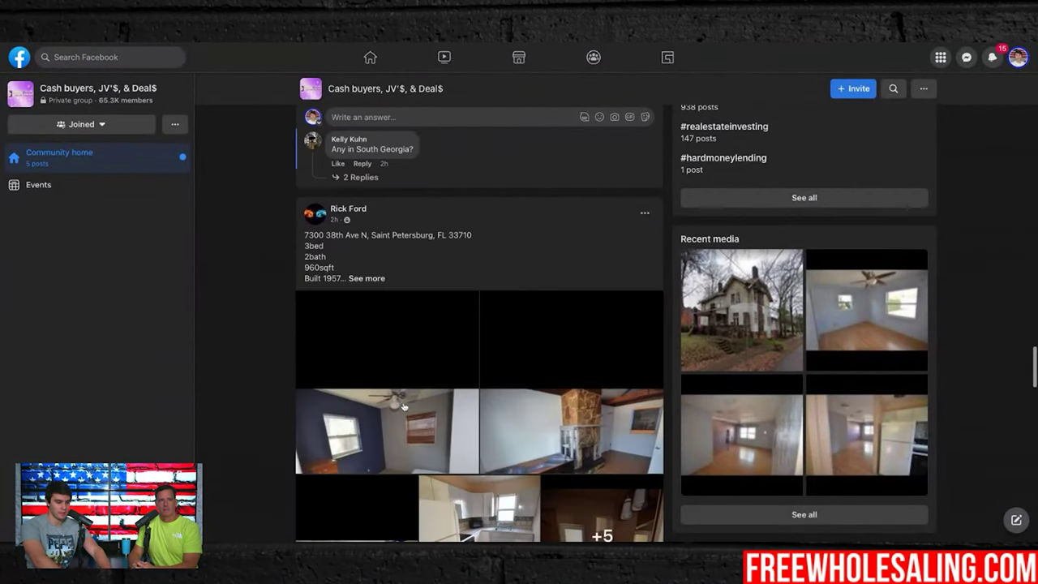
scroll(403, 405, down, 15)
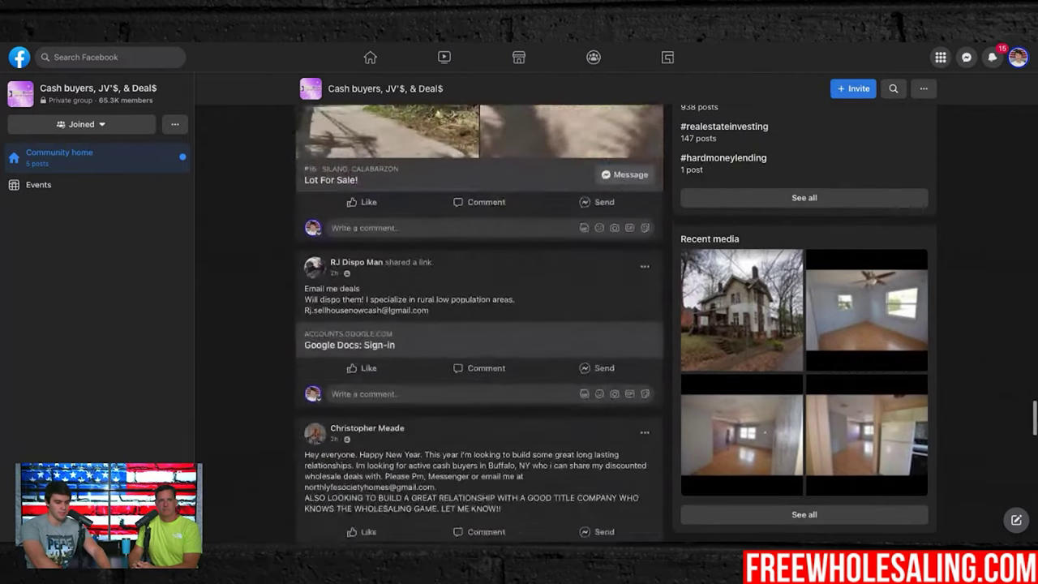
scroll(450, 354, down, 5)
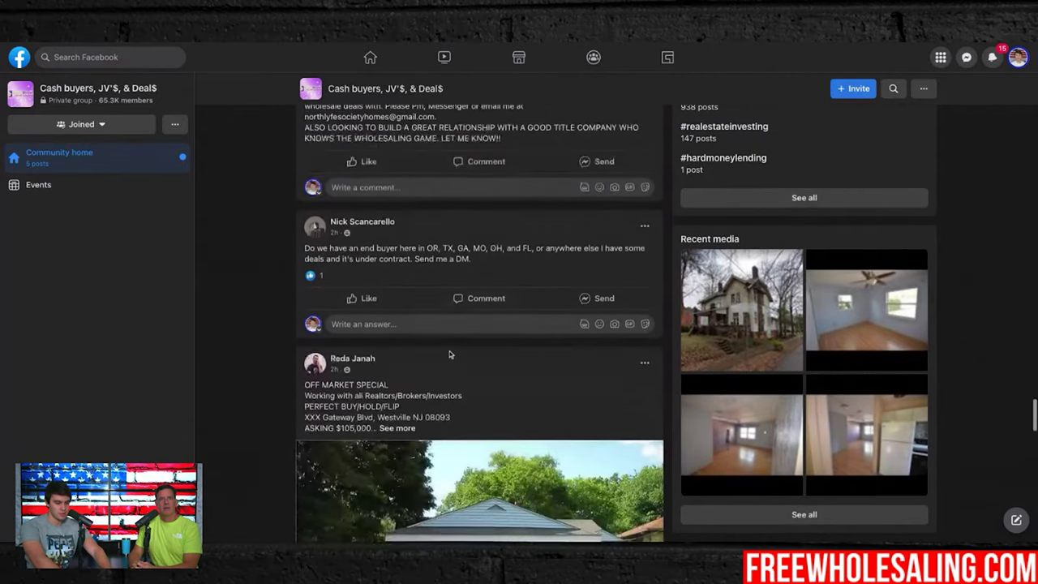
scroll(451, 354, down, 1)
click(893, 88)
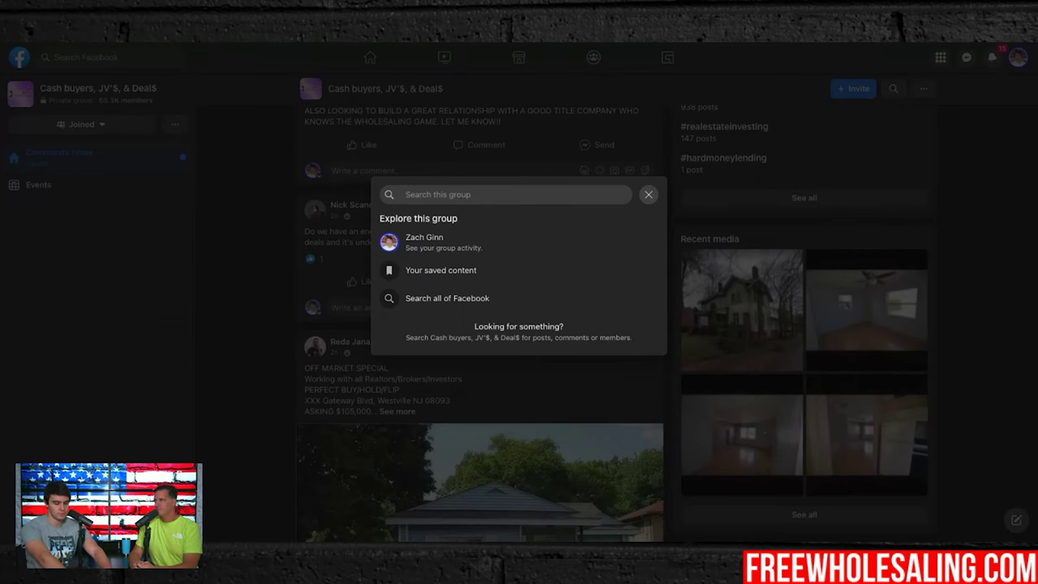
text(knoxville)
key(Return)
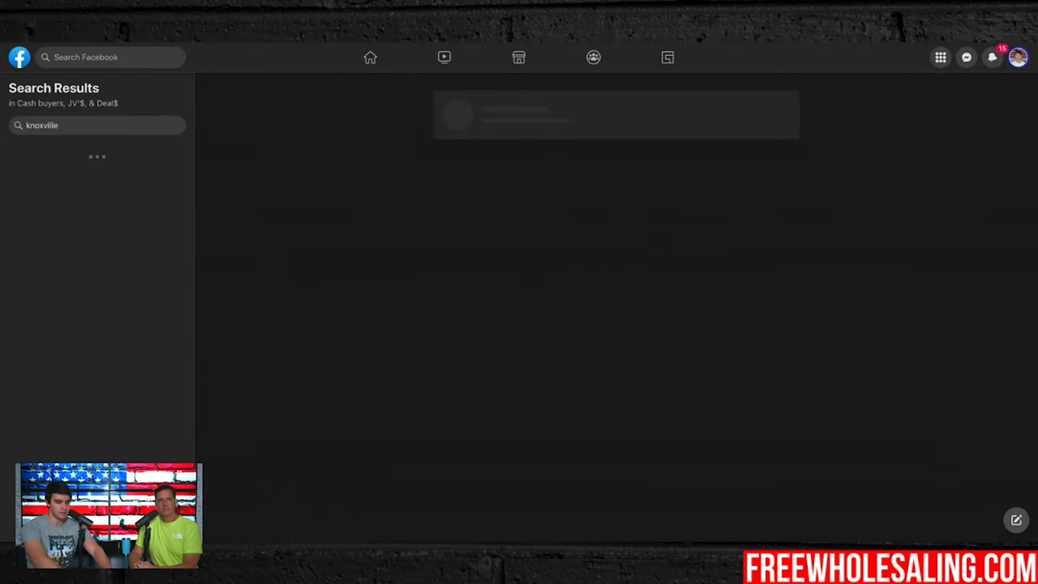
Open the comments on the post asking for cash buyers from Chattanooga to Knoxville in the search results.
scroll(527, 442, down, 3)
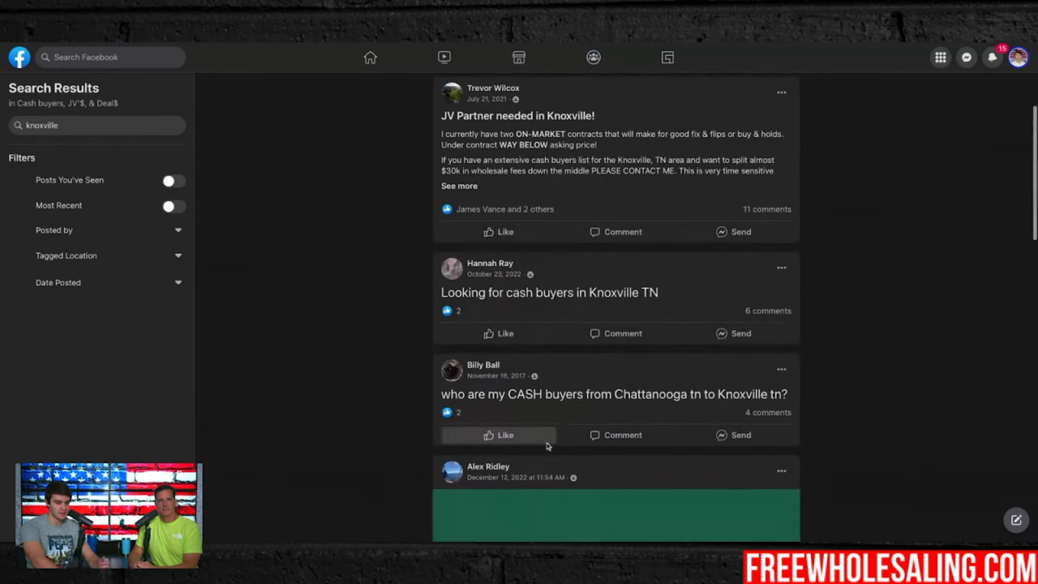
scroll(757, 275, down, 1)
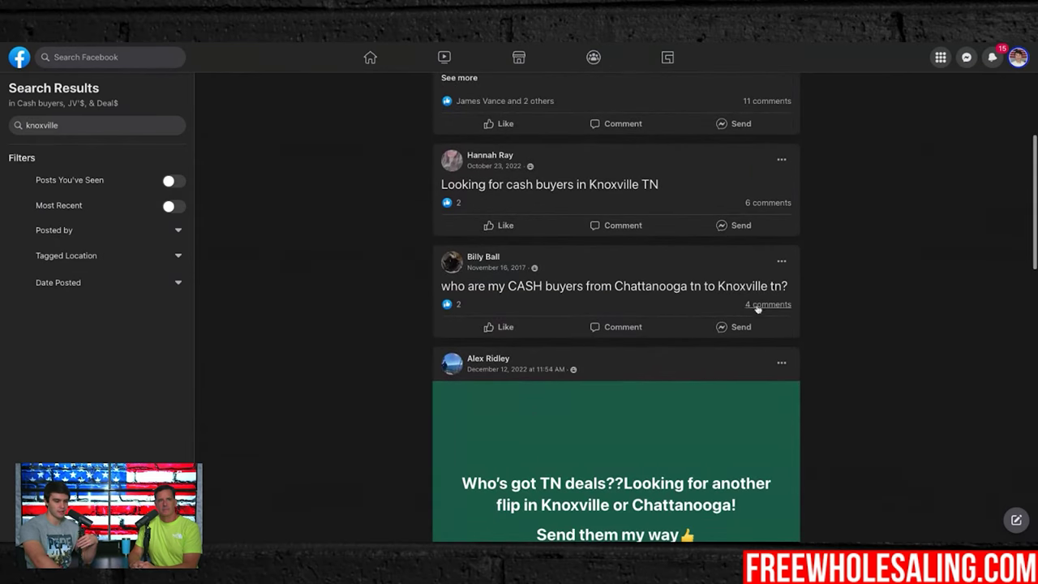
click(767, 305)
click(489, 352)
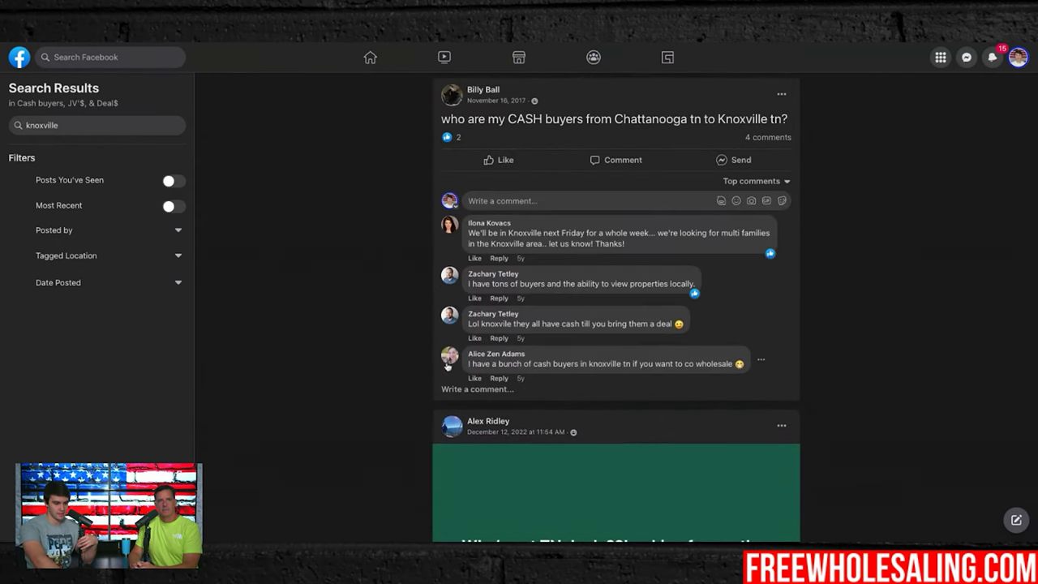
Look through the remaining Knoxville posts and open the comments on the "Knoxville Tennessee buyers?" post.
scroll(390, 435, down, 4)
scroll(584, 365, down, 3)
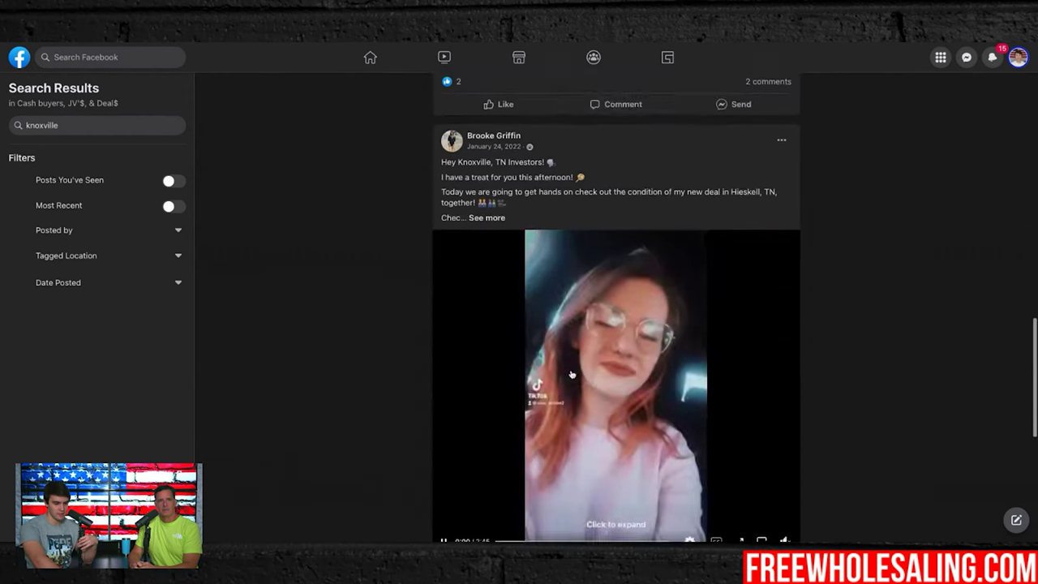
scroll(571, 375, down, 8)
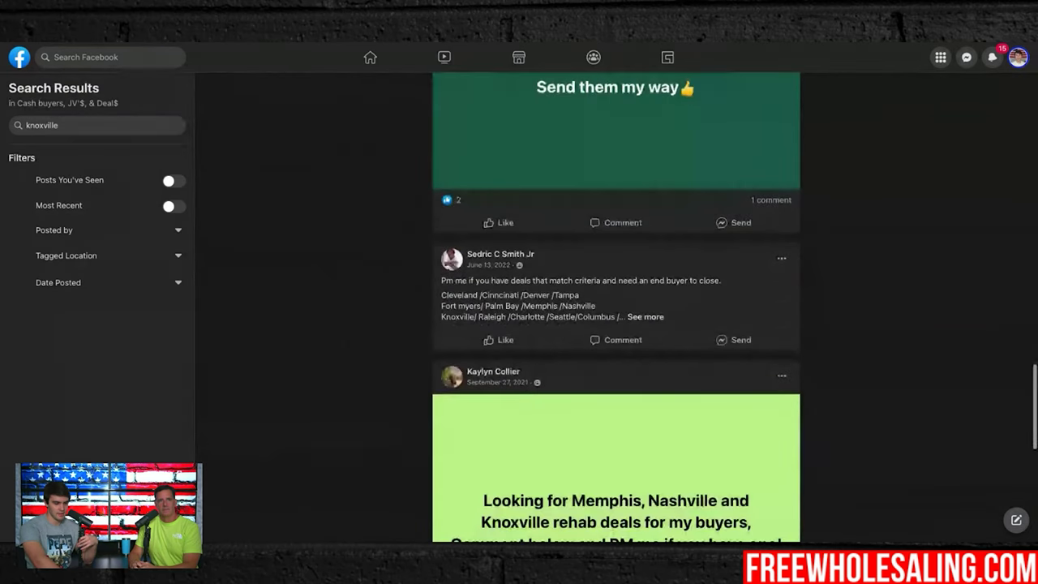
scroll(519, 357, down, 8)
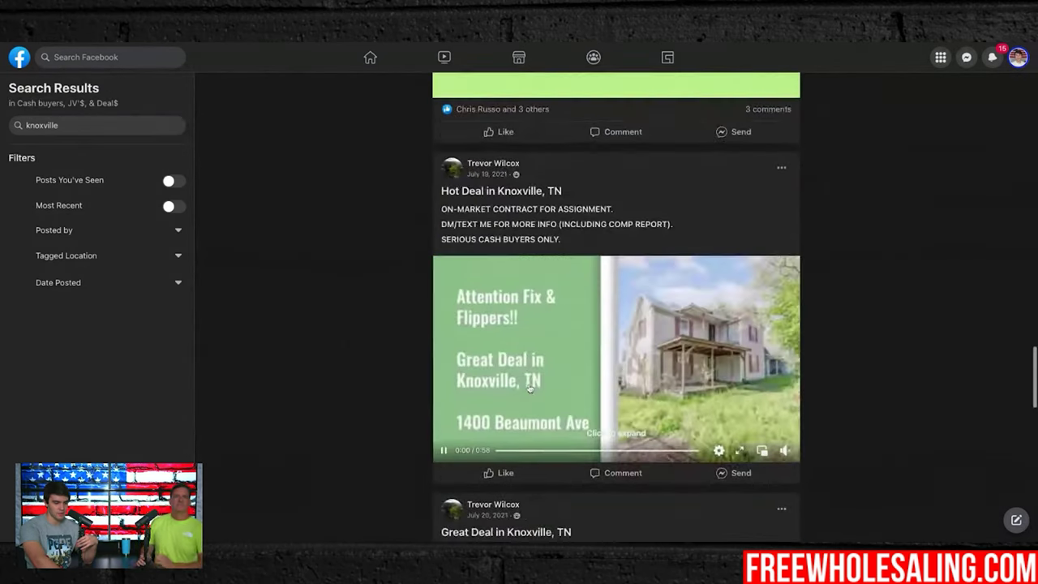
scroll(529, 389, down, 10)
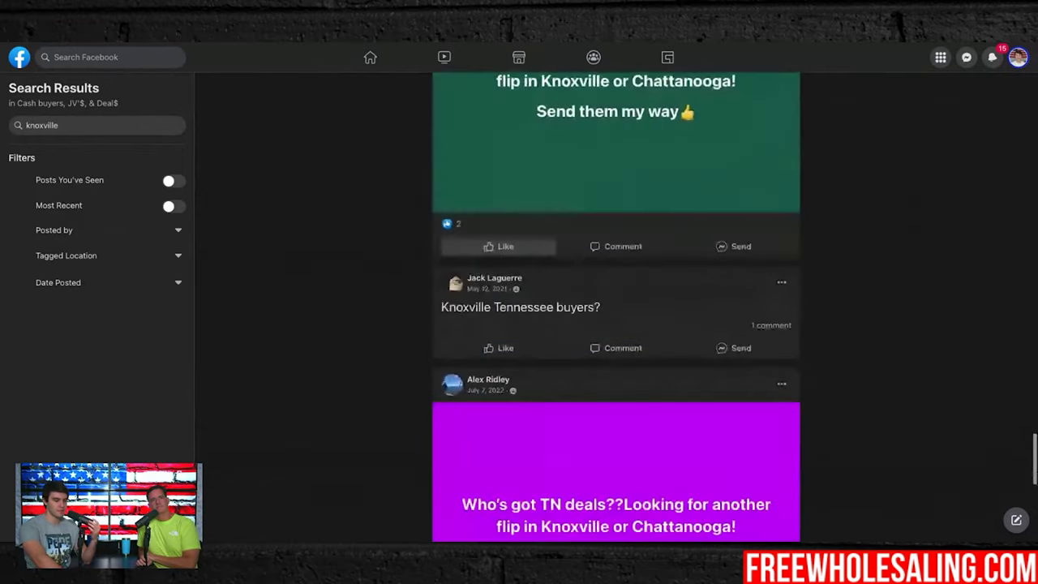
click(773, 325)
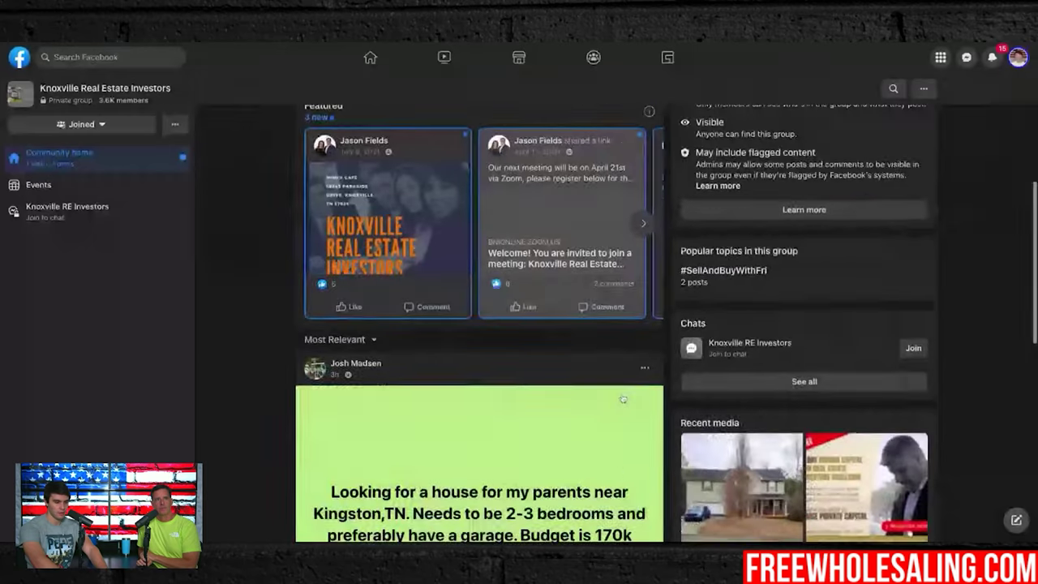
Look through the posts and comments in the Knoxville Real Estate Investors group for potential buyers.
scroll(622, 395, down, 3)
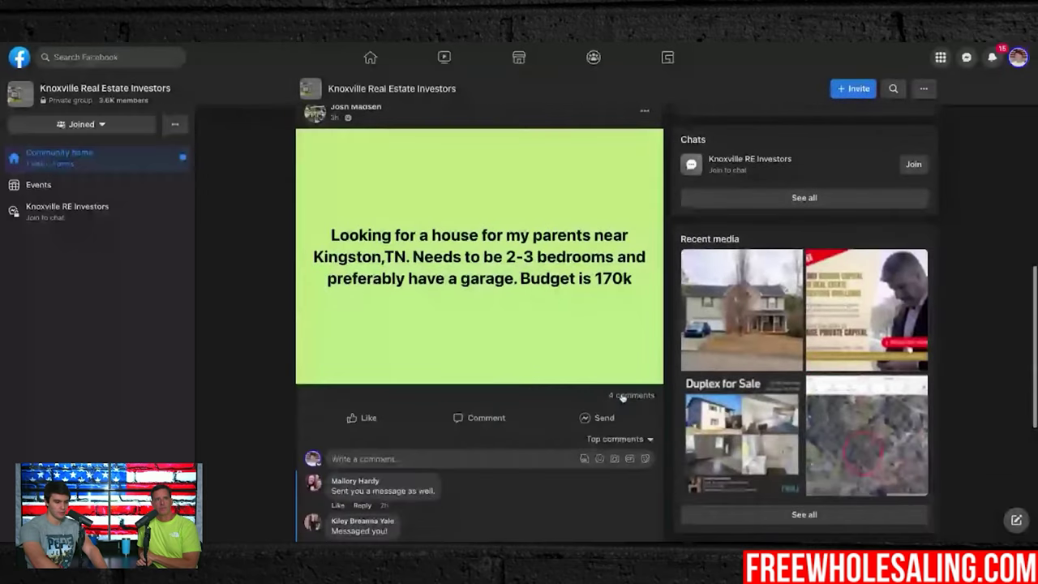
scroll(622, 396, down, 5)
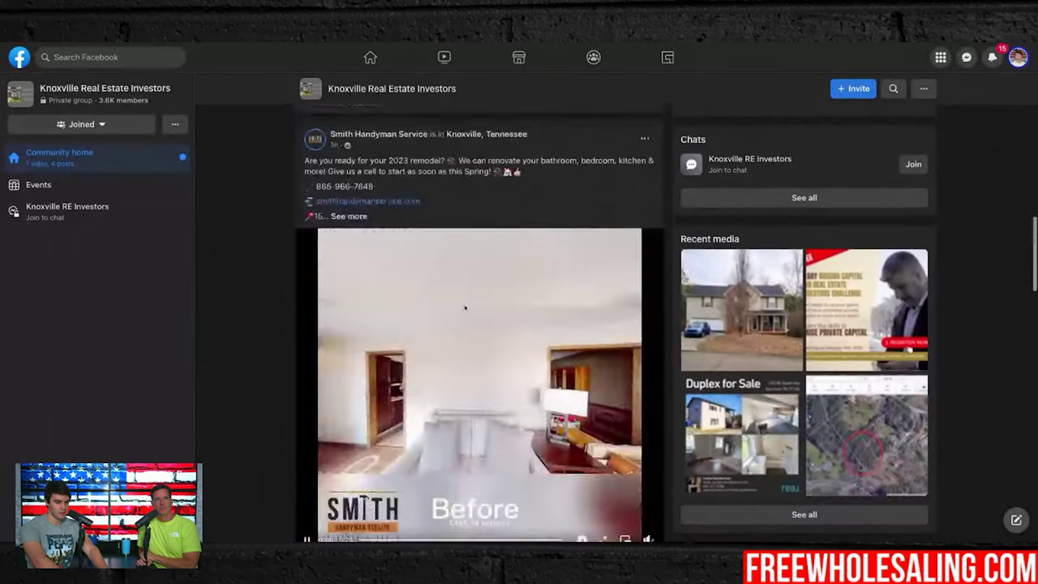
scroll(464, 307, down, 6)
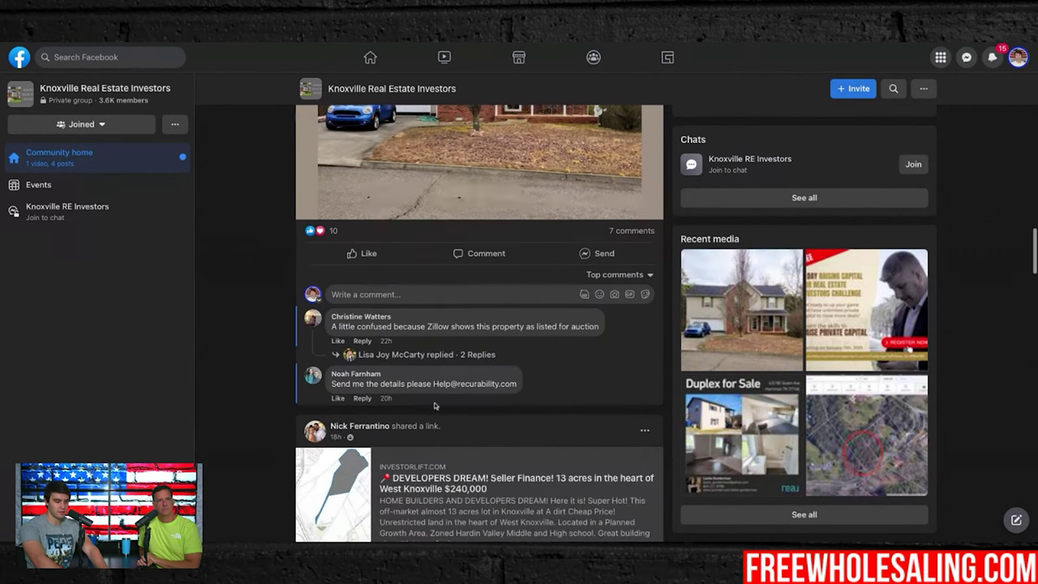
scroll(442, 434, down, 1)
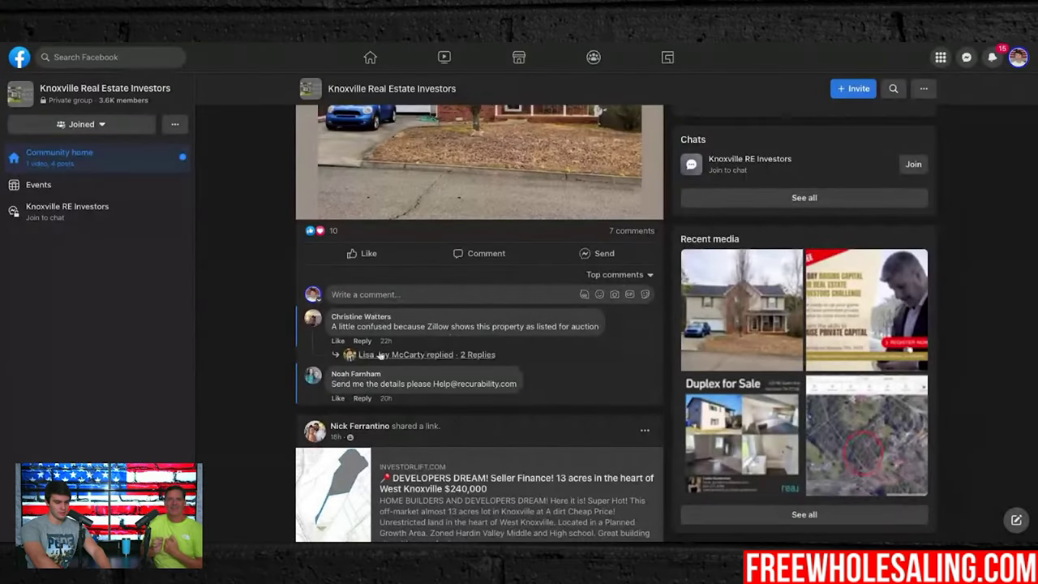
scroll(511, 424, down, 2)
scroll(511, 423, down, 1)
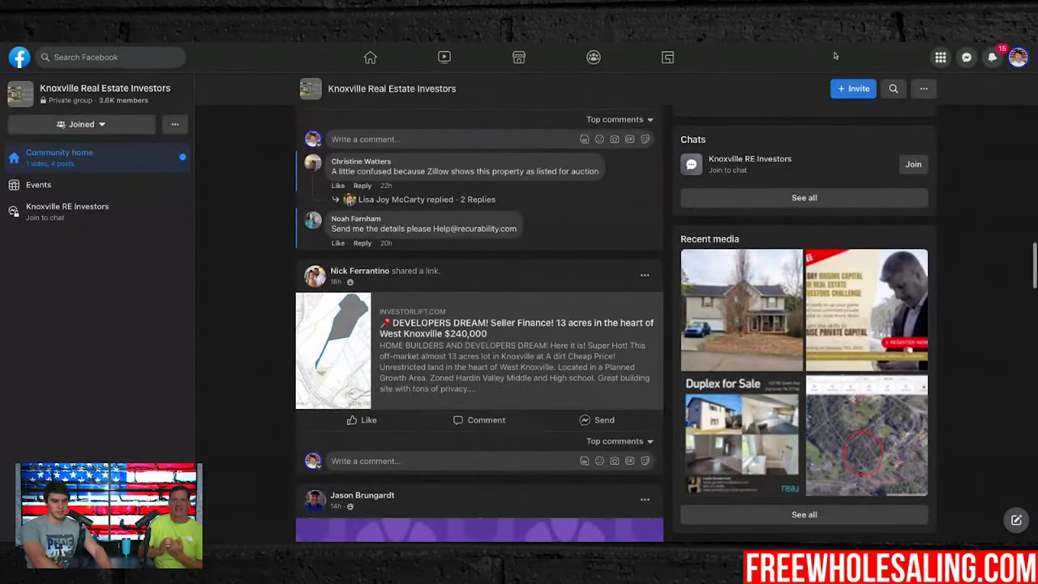
Search the Knoxville Real Estate Investors group for "drop your email".
click(892, 88)
text(drop your email)
key(Return)
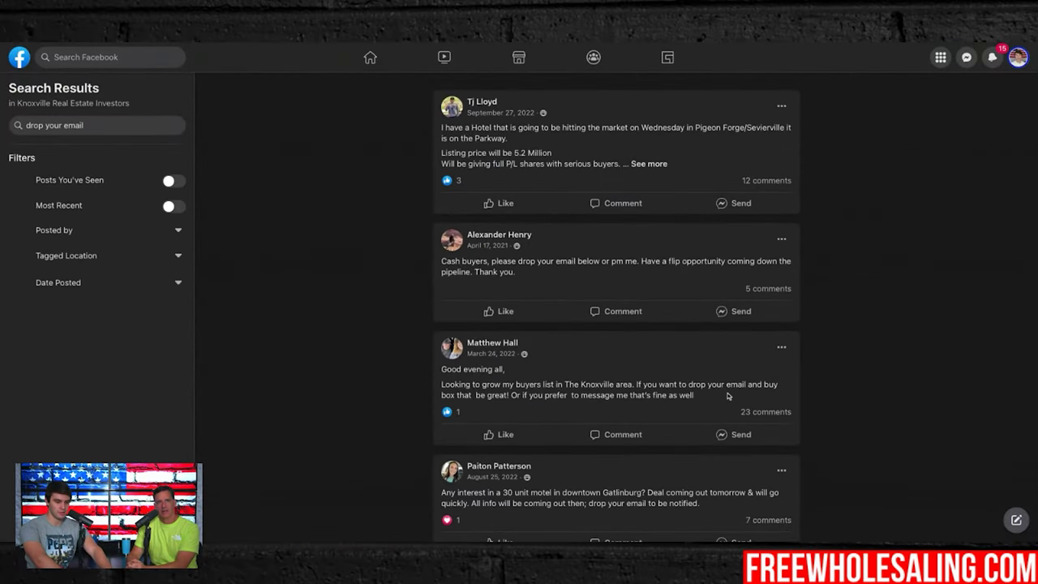
Expand the comments on the post about growing a Knoxville buyers list and copy the thread containing the email addresses.
click(755, 412)
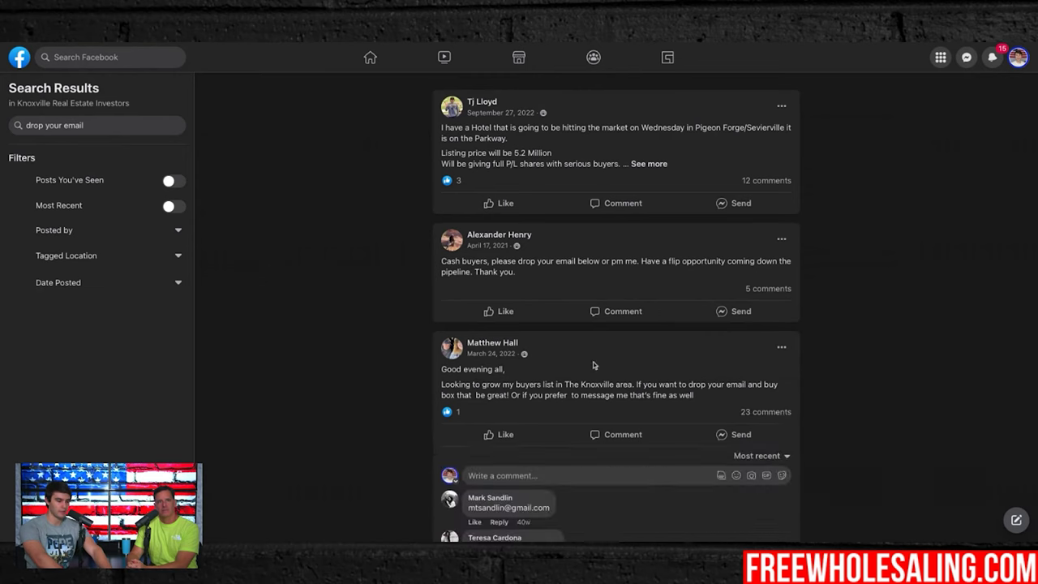
scroll(584, 359, down, 2)
click(485, 427)
scroll(567, 499, down, 3)
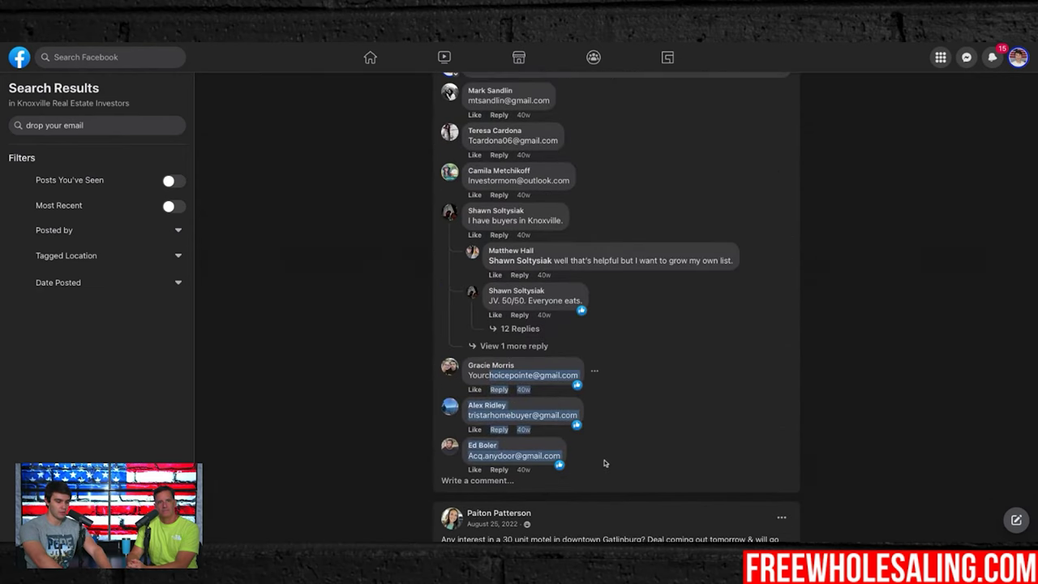
scroll(581, 476, up, 1)
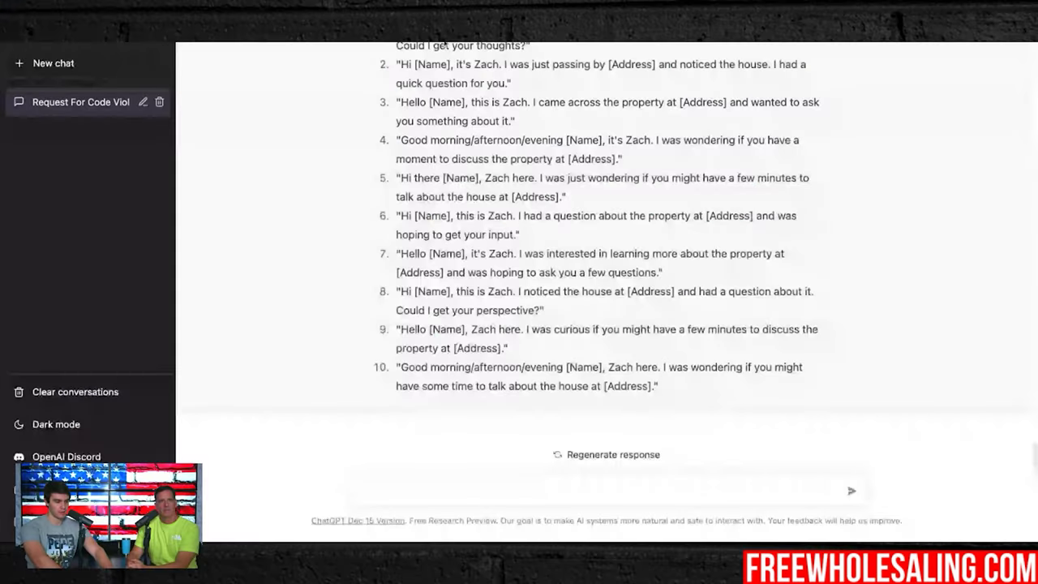
In ChatGPT, send the prompt "can you pull all of the emails out of this data set" followed by the copied comments in quotation marks.
click(370, 489)
text(can you pull al)
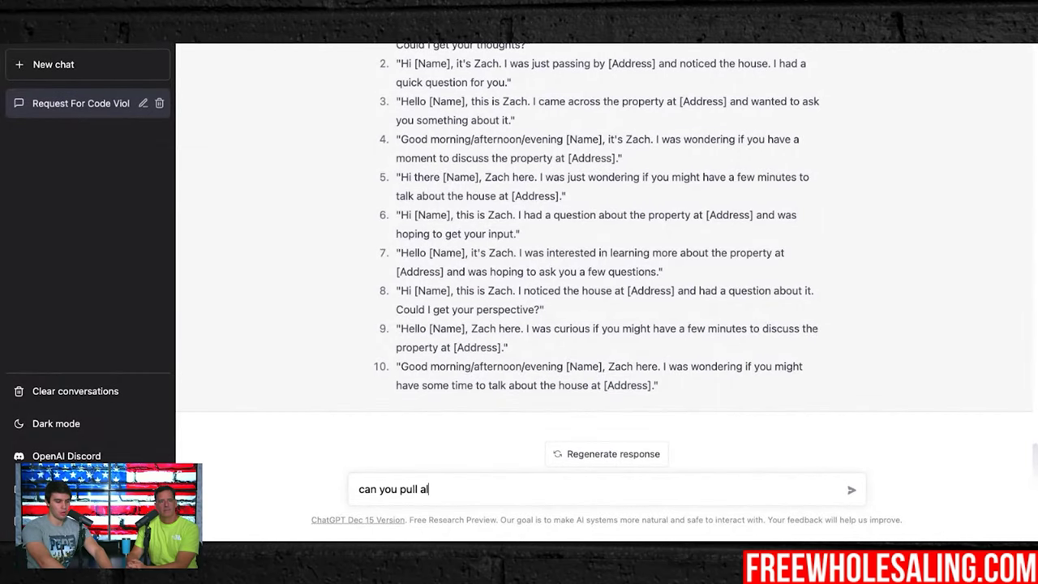
text(l of the emails out of)
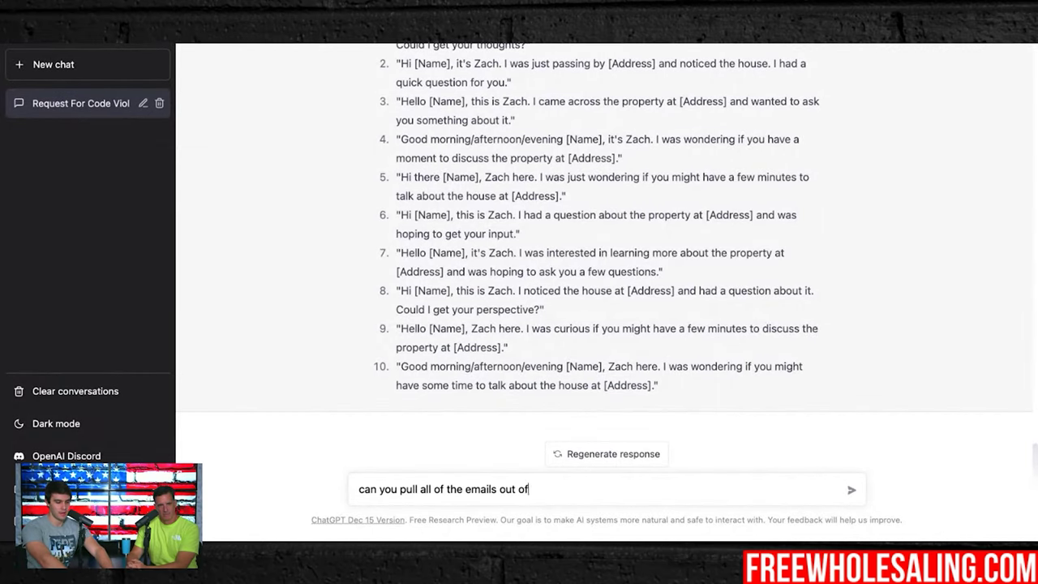
text( this data set ")
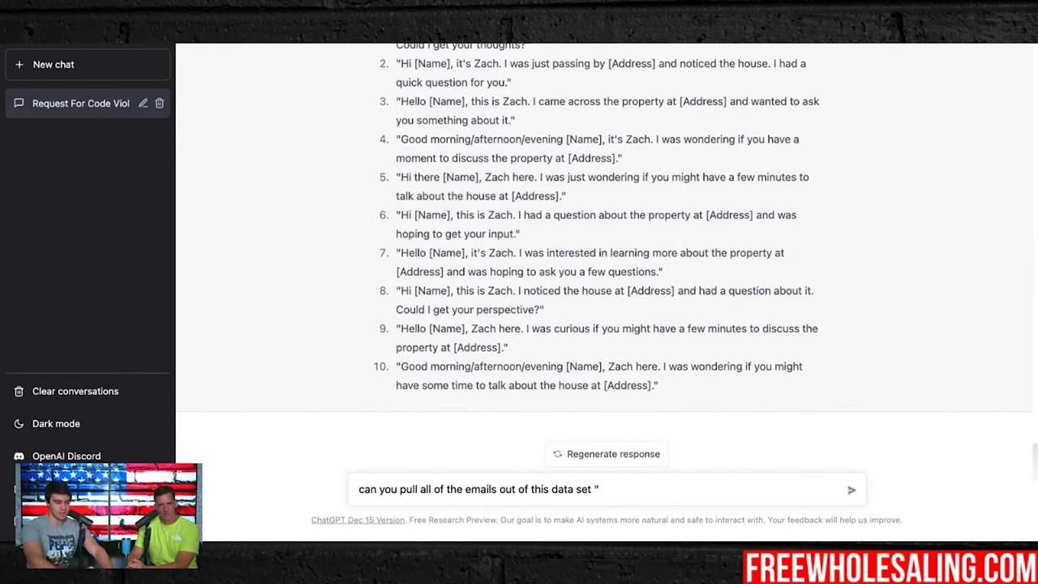
key(ctrl+v)
text(")
scroll(442, 431, up, 10)
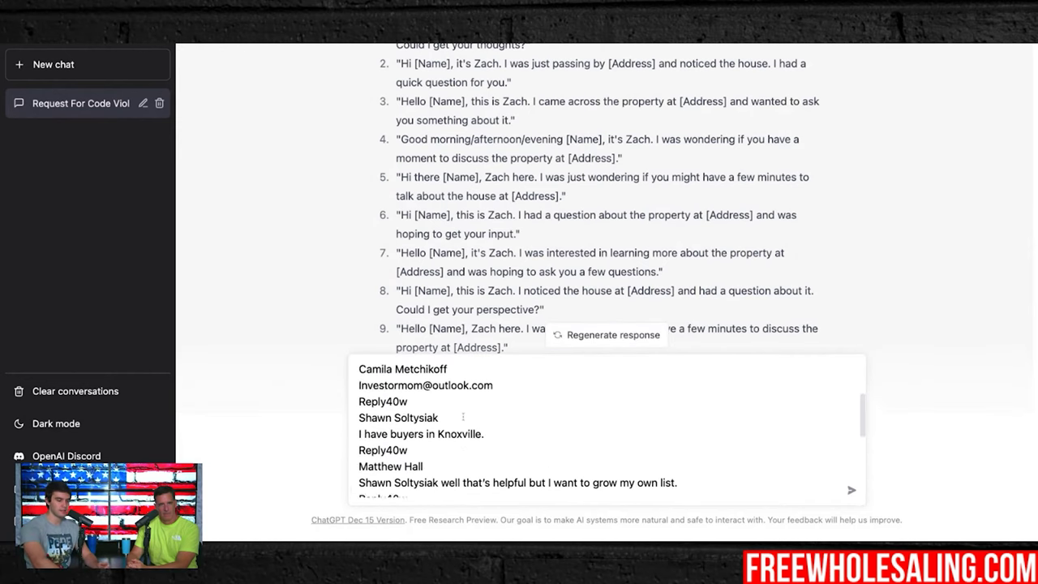
key(Return)
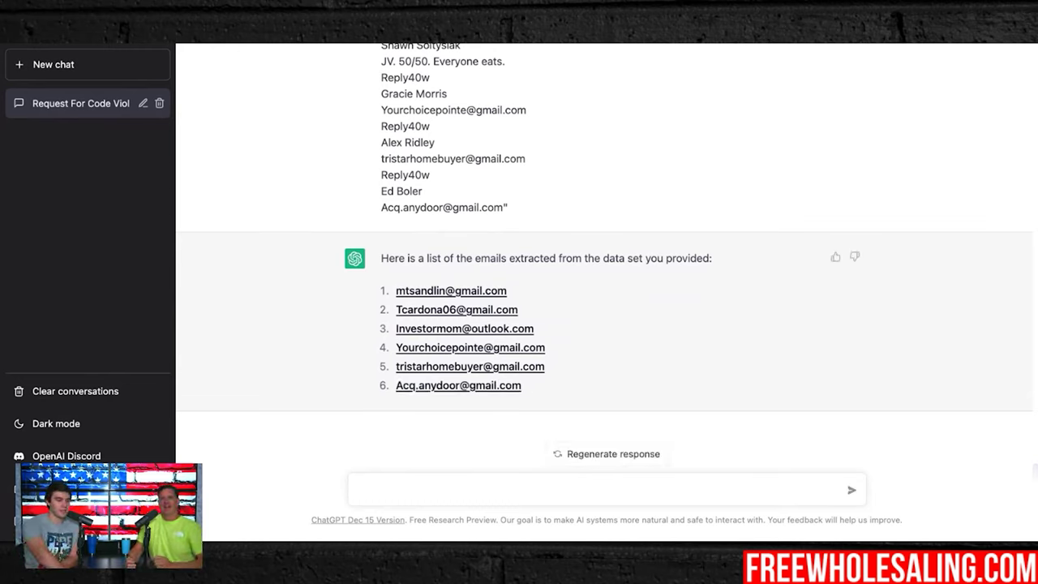
Ask for an email from the sender's full name asking if recipients are cash buyers, explaining he is a Knoxville market wholesaler selling deals for cash.
text(can you create an)
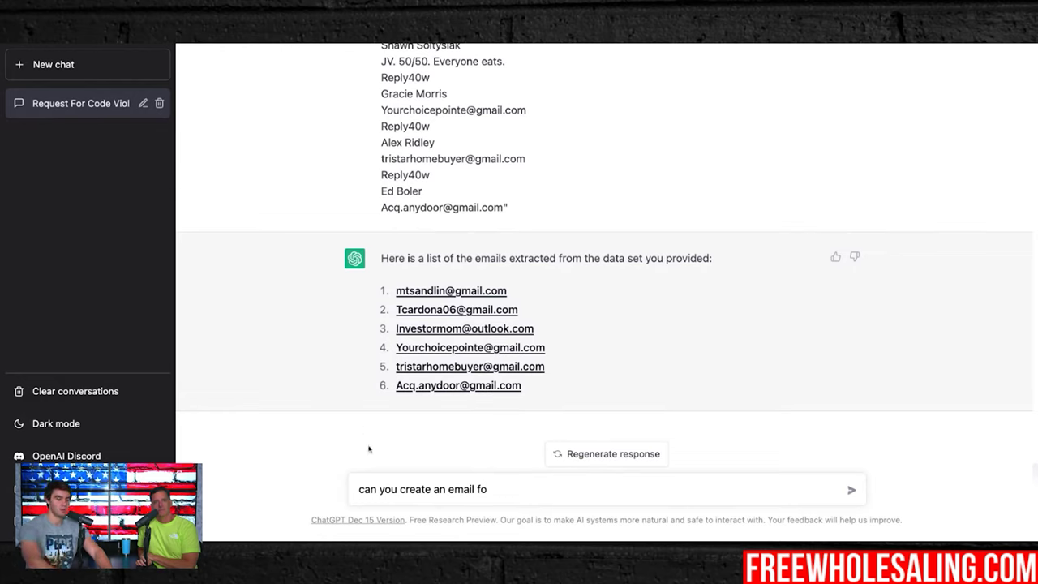
text(email fo)
double_click(415, 489)
text(write)
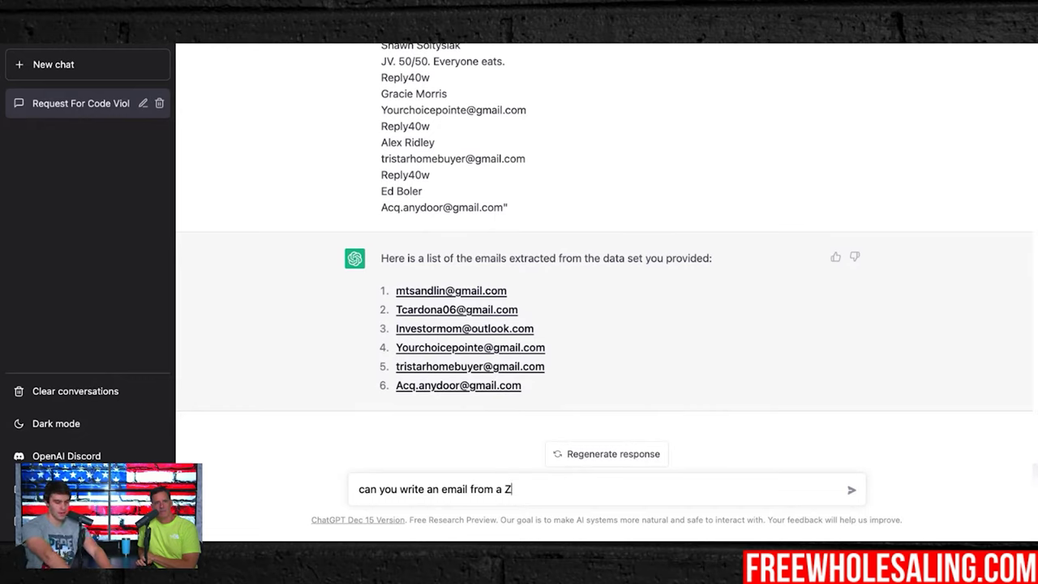
text(asking if they)
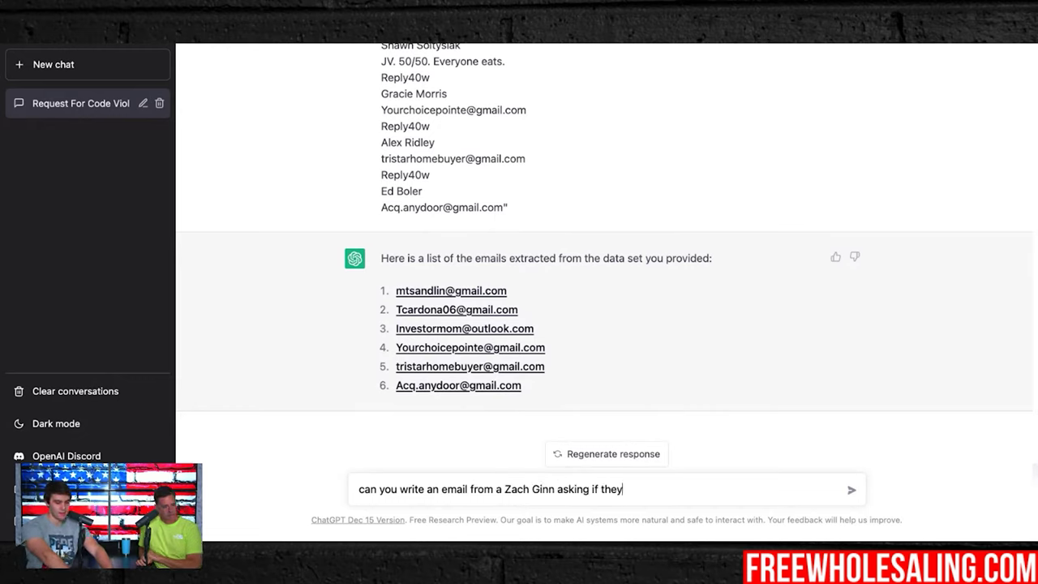
text( are a cash buyer. Please)
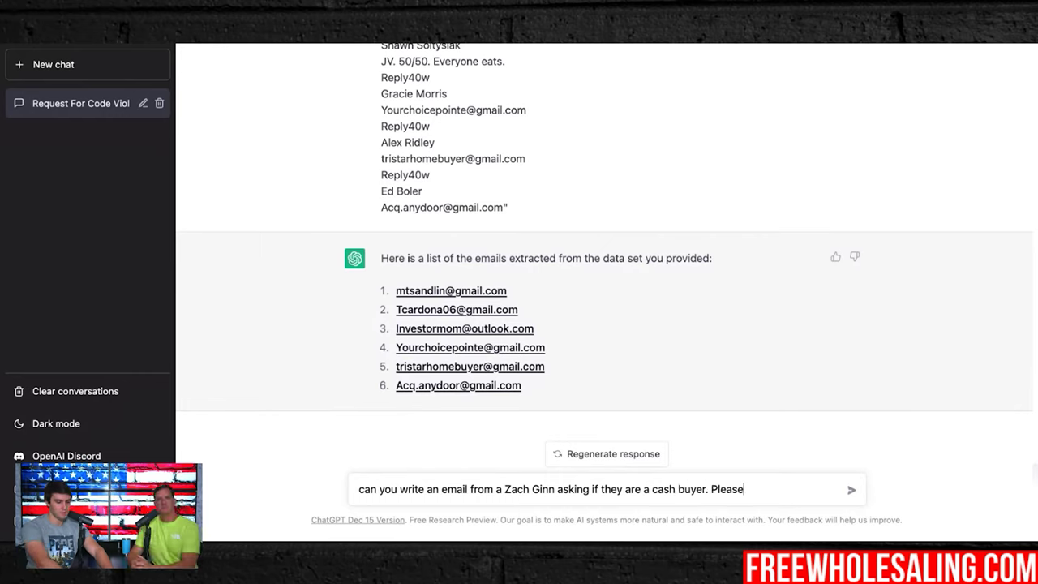
text(this)
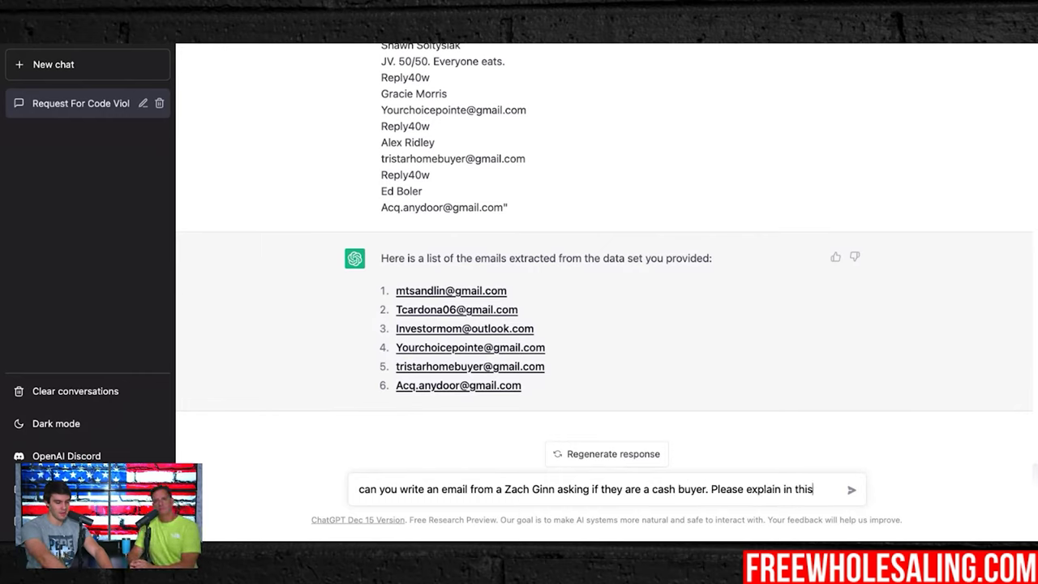
text( email that I am a)
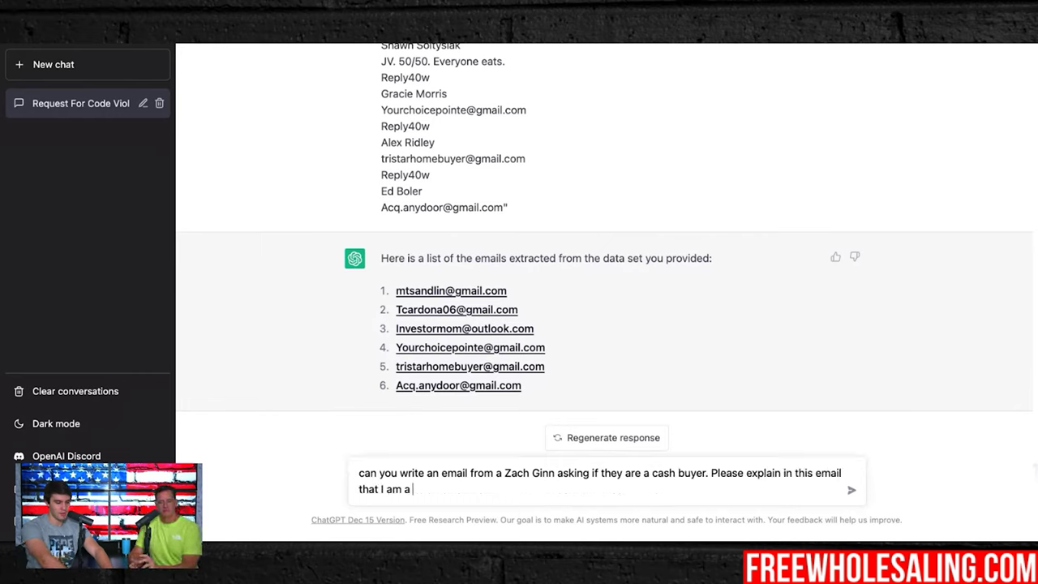
text( Wholesaler in the Knoxville market looking t)
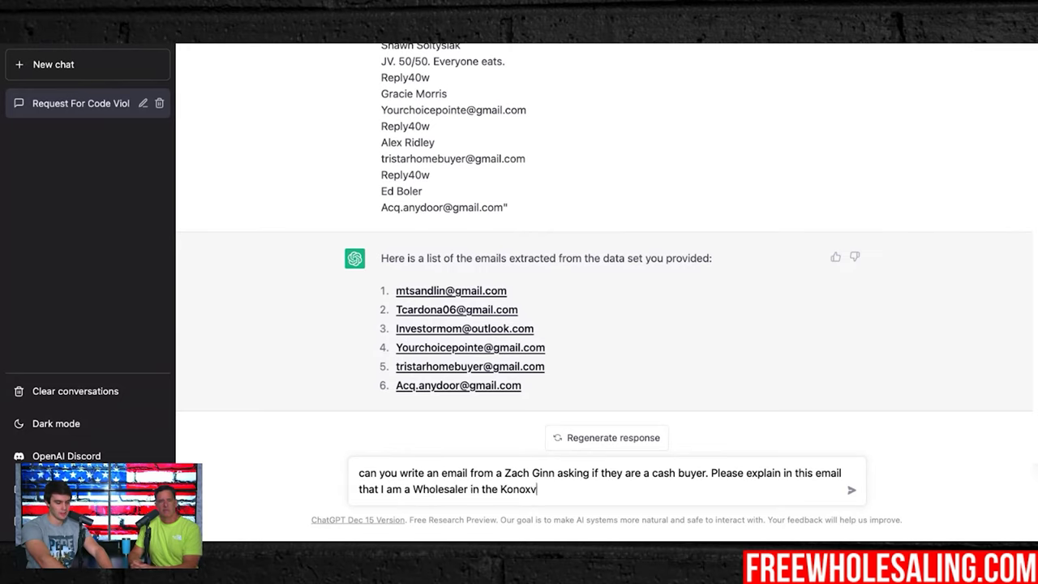
text(o sell)
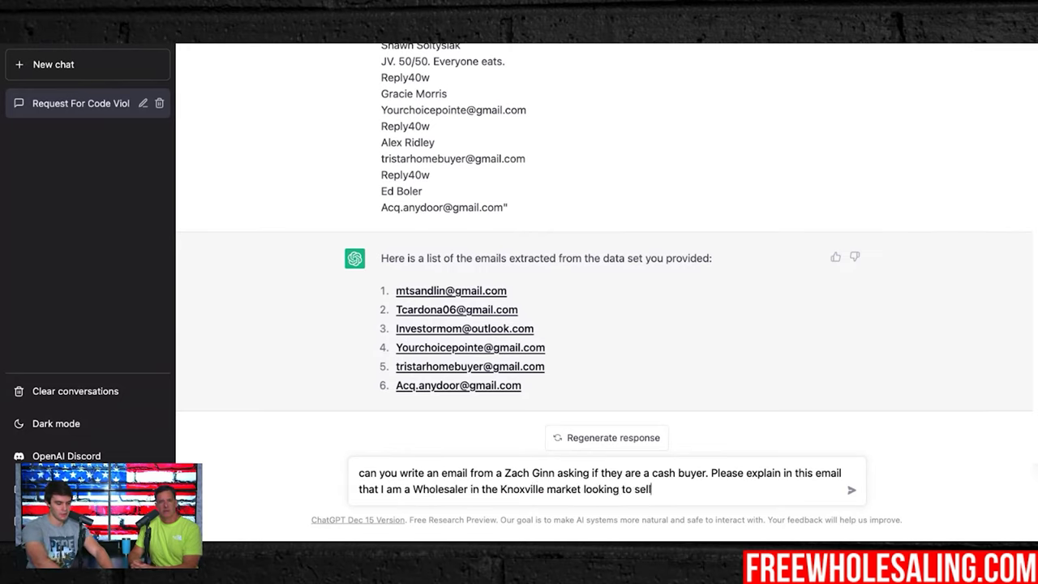
text( some of my deals for cash)
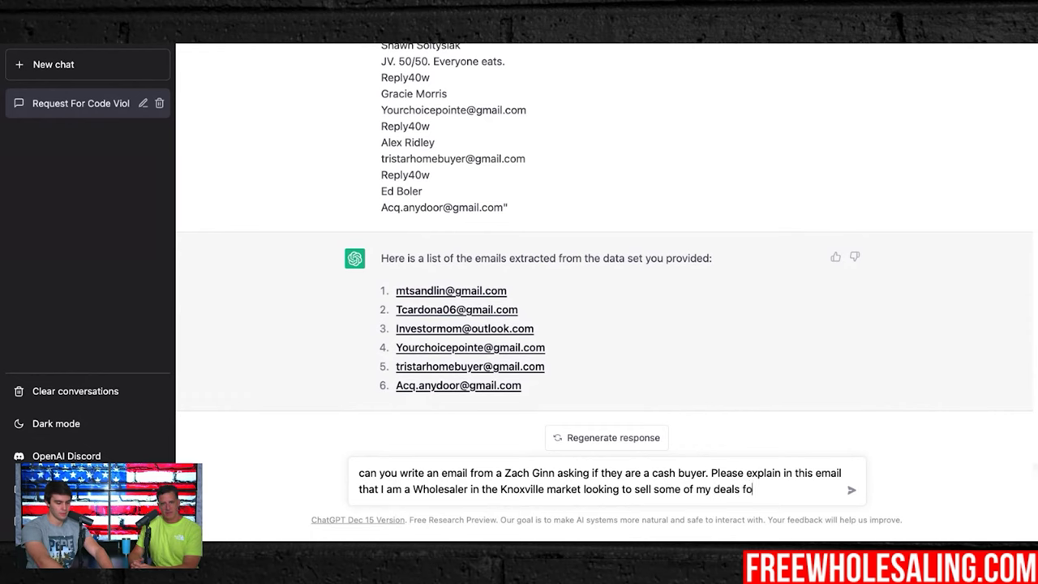
key(Return)
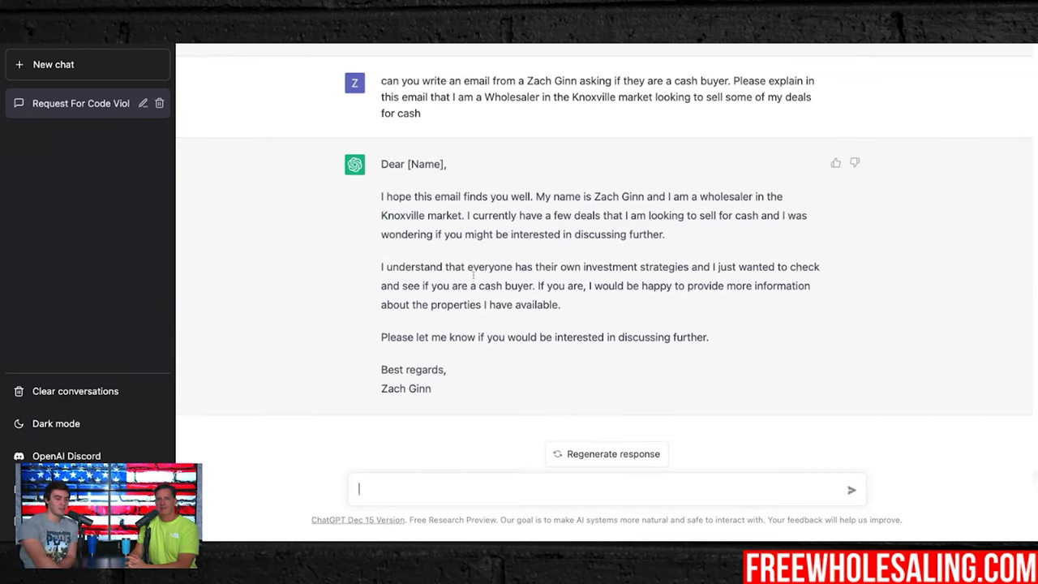
scroll(451, 275, up, 5)
scroll(452, 289, down, 4)
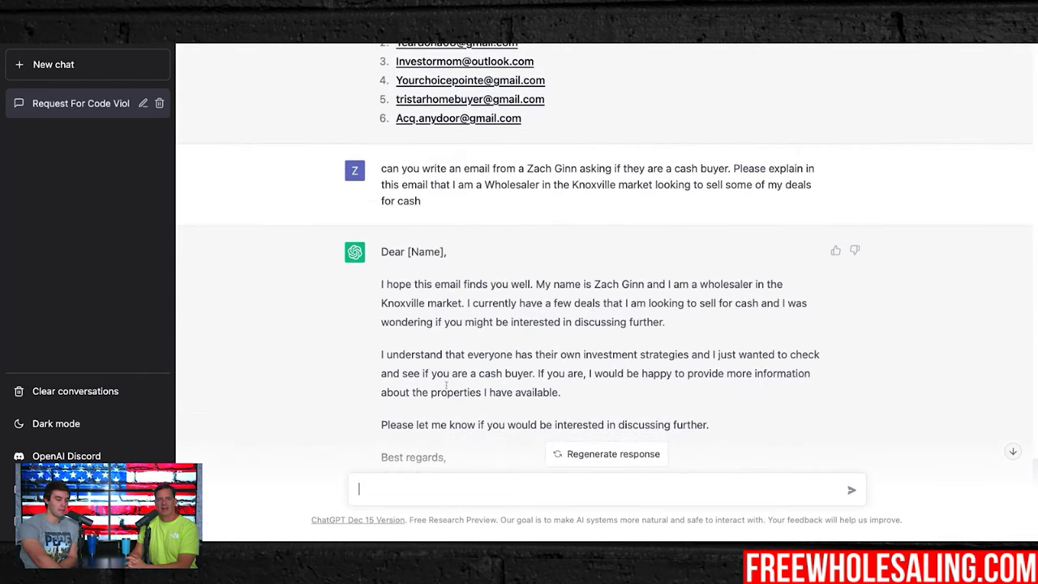